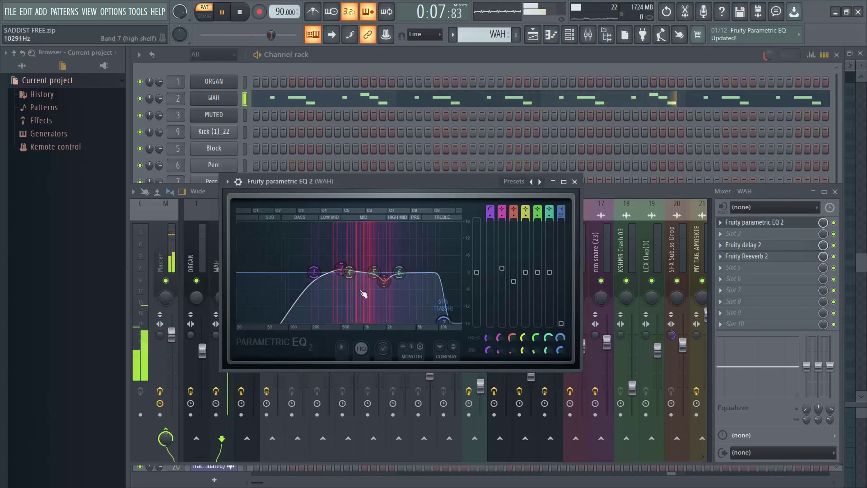
Close the WAH equalizer and examine the MUTED pattern's notes in the piano roll during playback
click(575, 181)
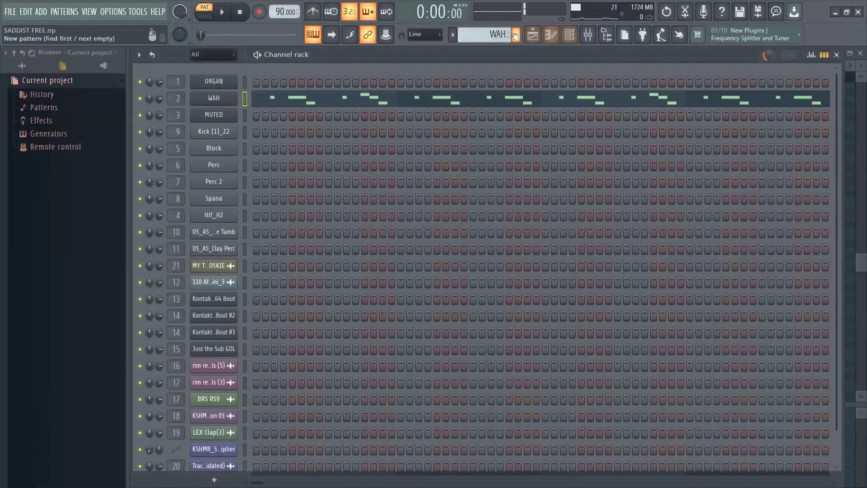
key(KP_Add)
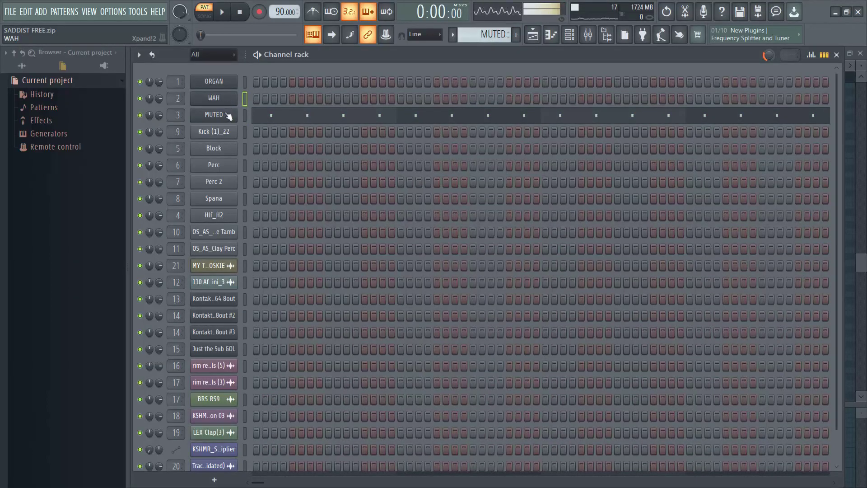
click(266, 119)
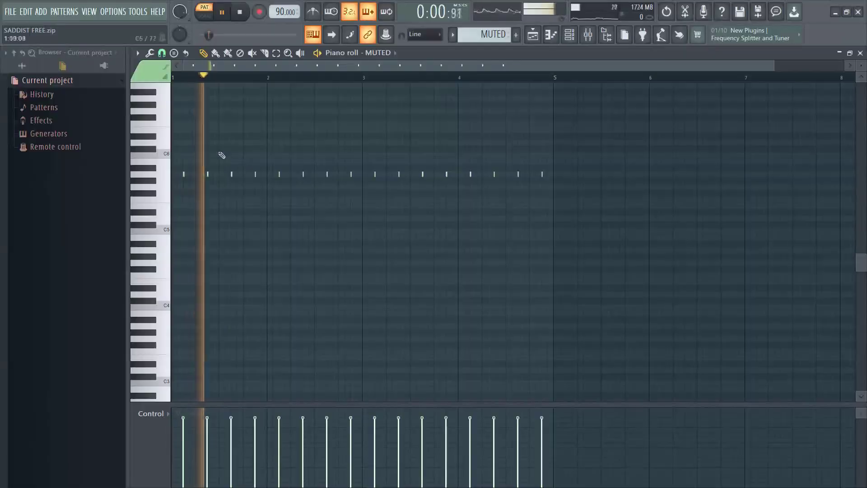
scroll(213, 147, up, 4)
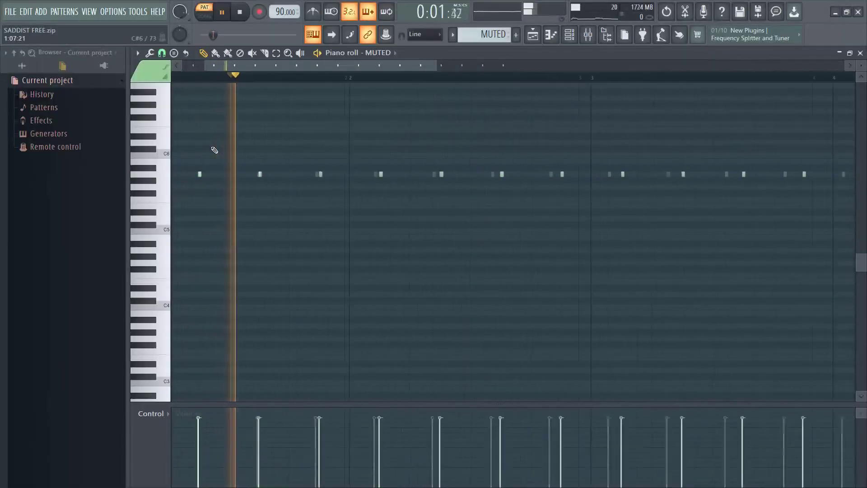
scroll(213, 146, down, 3)
scroll(213, 148, down, 3)
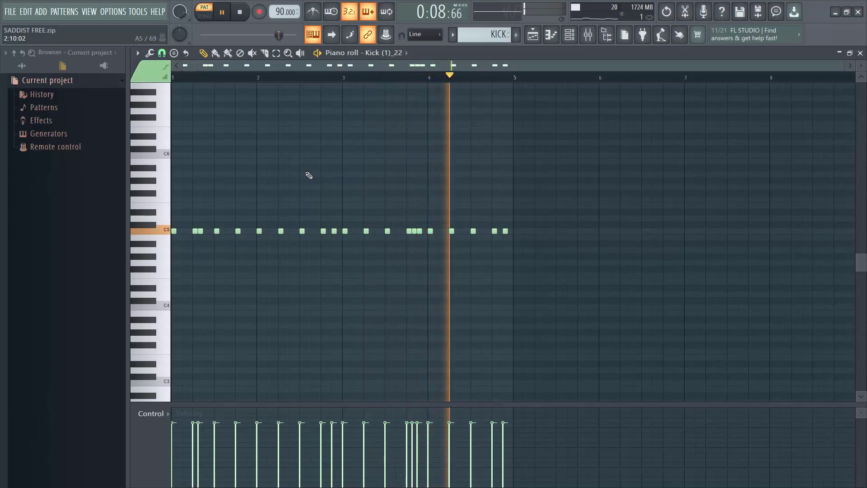
Close the Block sampler settings and play the WOOD - Block pattern while viewing all its notes in the piano roll
key(space)
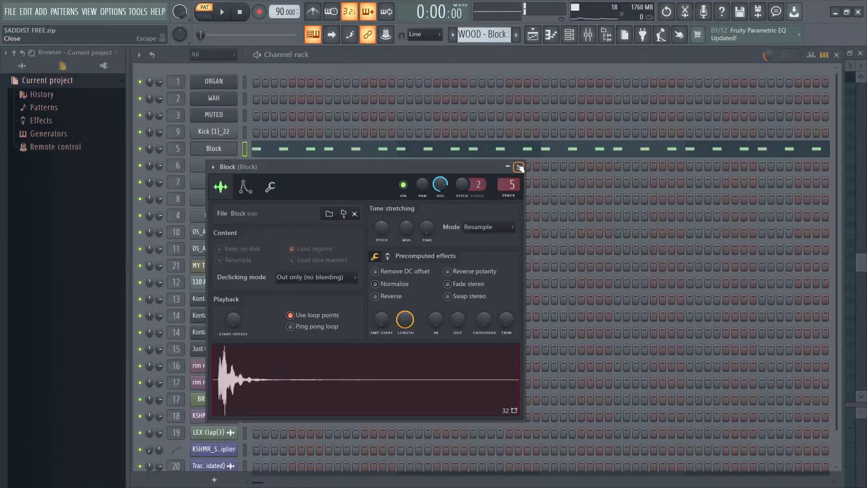
click(519, 167)
key(space)
click(306, 148)
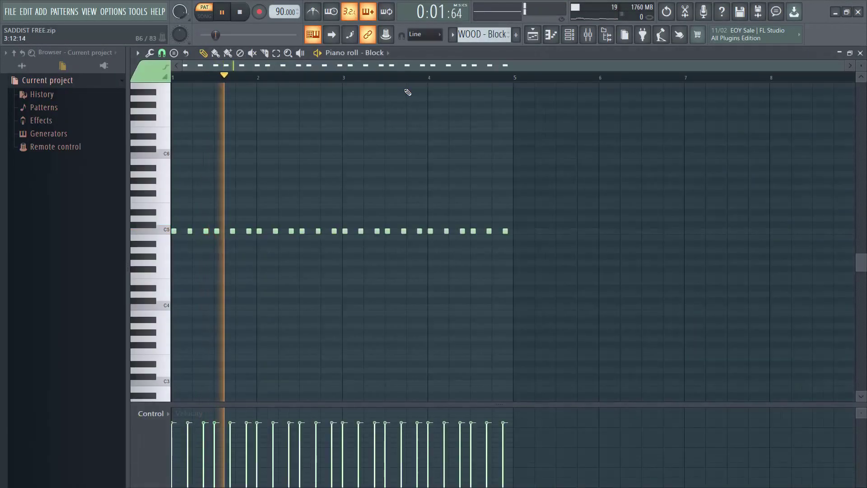
ctrl+scroll(232, 162, up, 3)
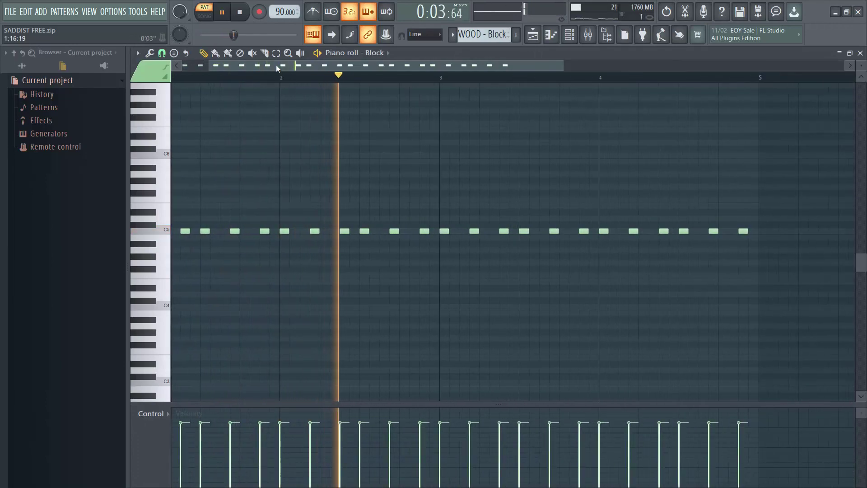
drag(276, 69, 203, 69)
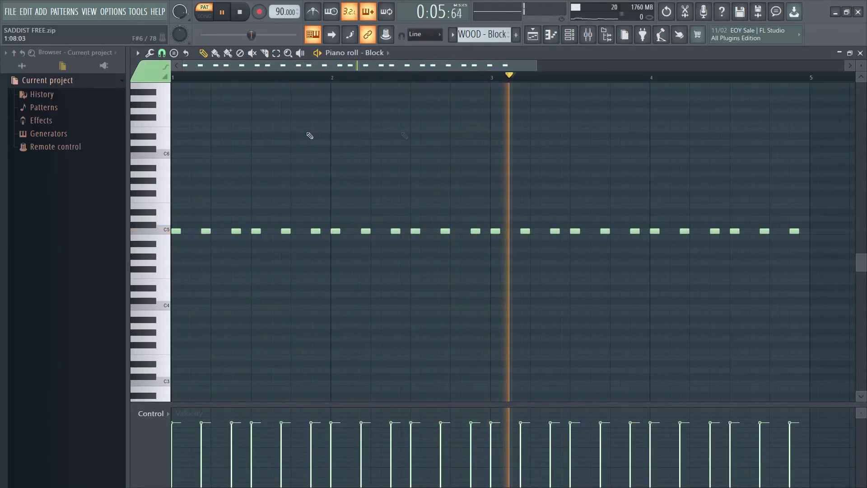
key(space)
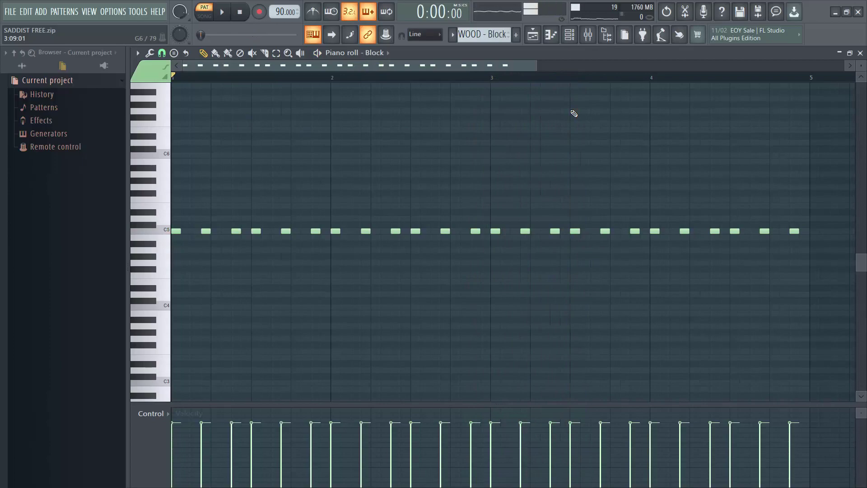
Return to the channel rack and audition the WOOD - Perc pattern
click(570, 35)
scroll(477, 39, down, 1)
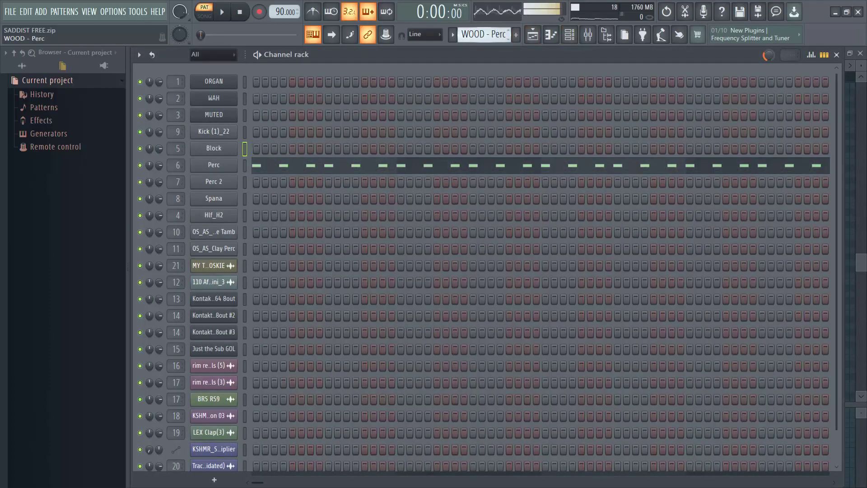
key(space)
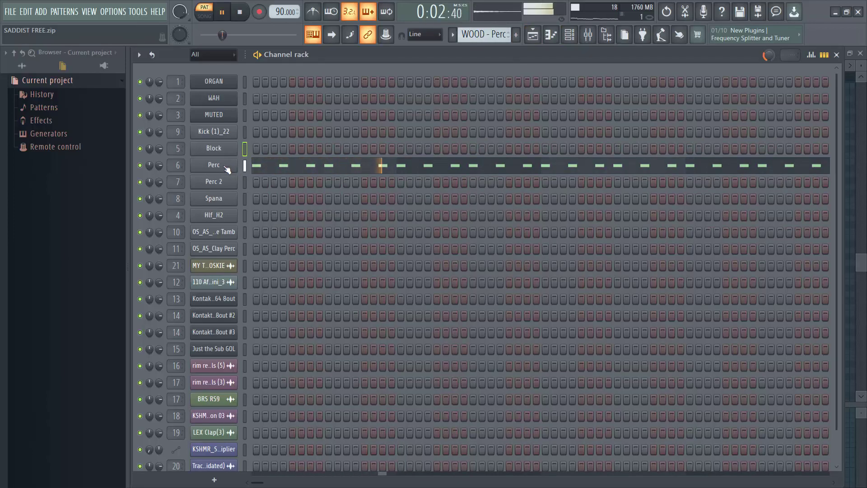
key(space)
Step through the wood percussion patterns, audition Perc 2 and Spana, and close the OS_AS_Clay Perc sampler settings
scroll(487, 37, down, 1)
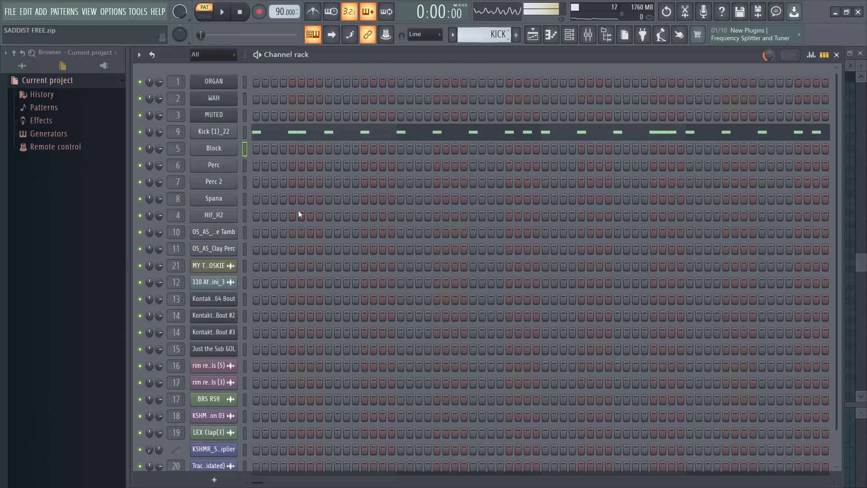
scroll(483, 34, down, 1)
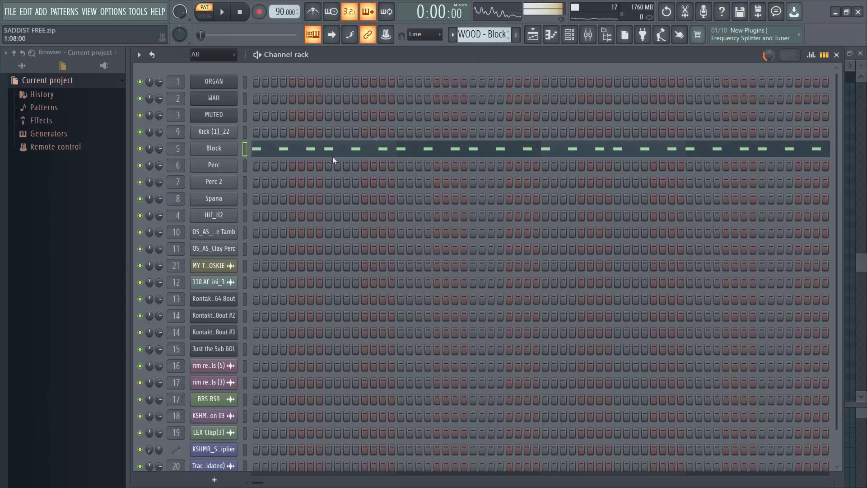
scroll(488, 36, down, 3)
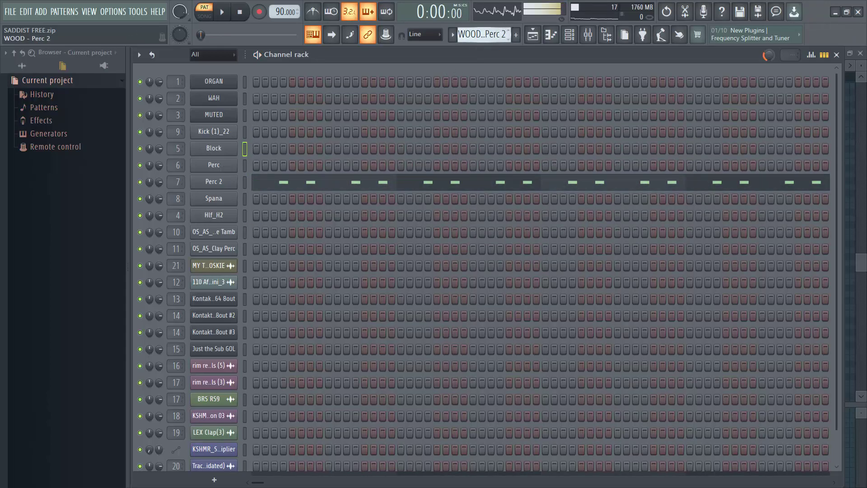
key(space)
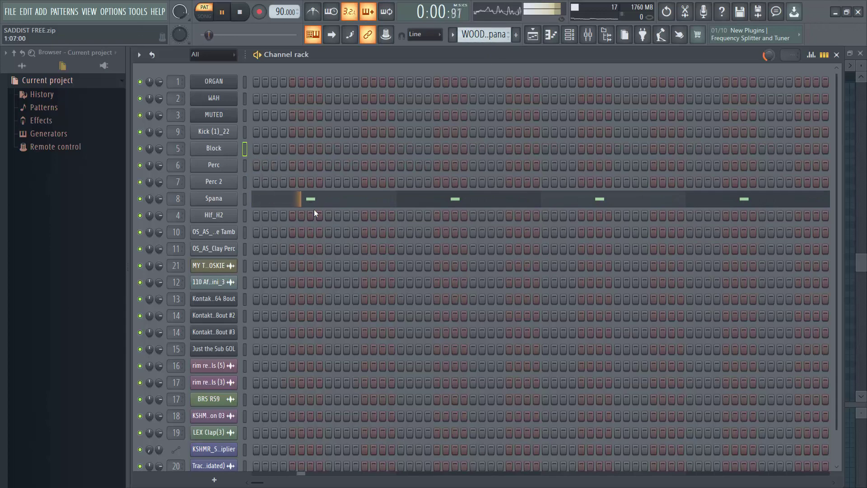
scroll(482, 34, down, 1)
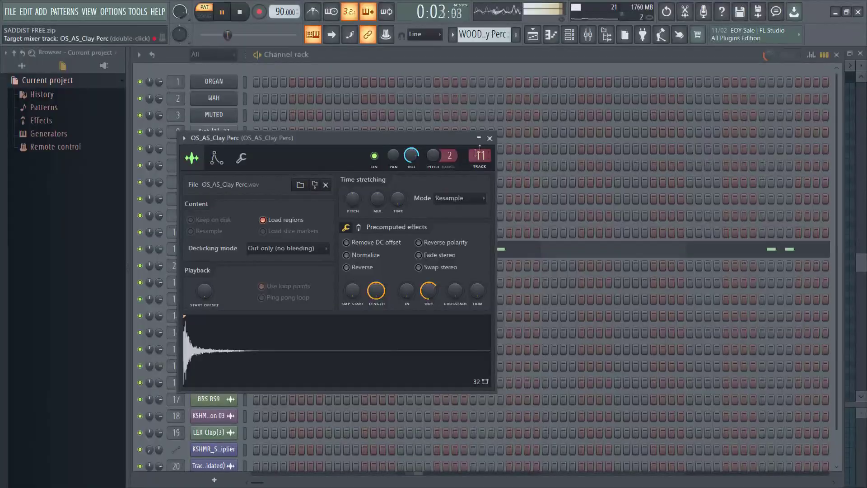
click(489, 139)
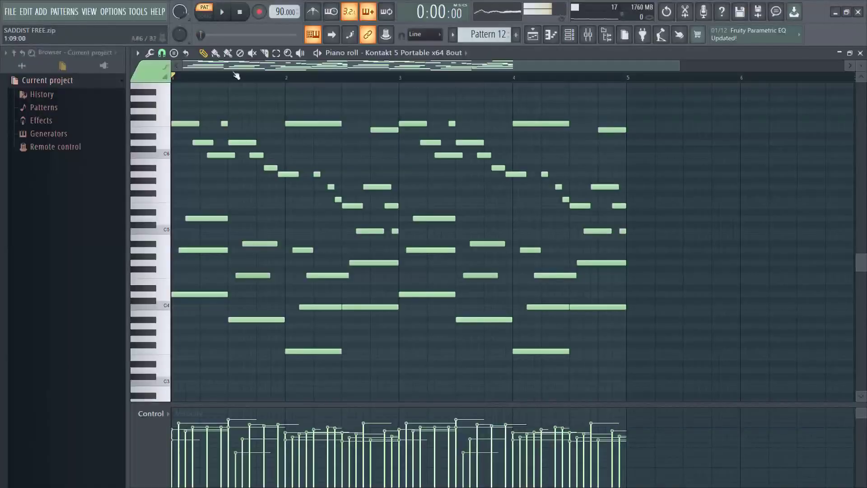
Play Pattern 12's Kontakt notes and examine Pattern 14's Just the Sub GOL notes in the piano roll
key(space)
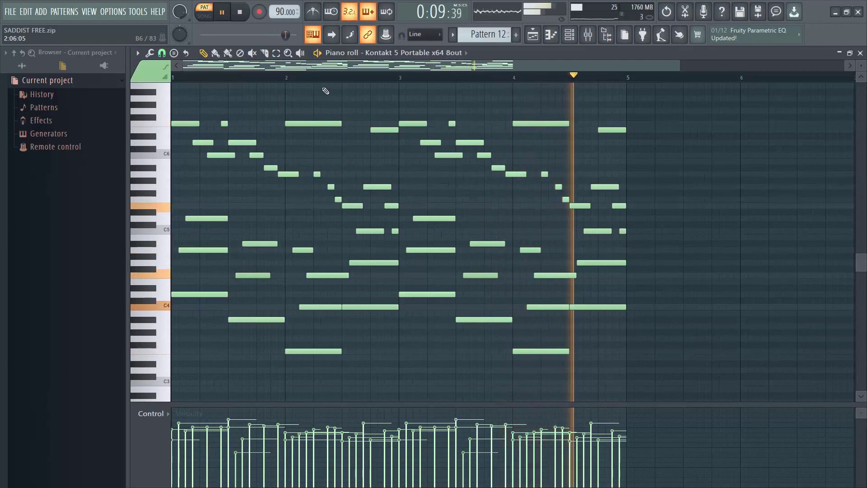
key(space)
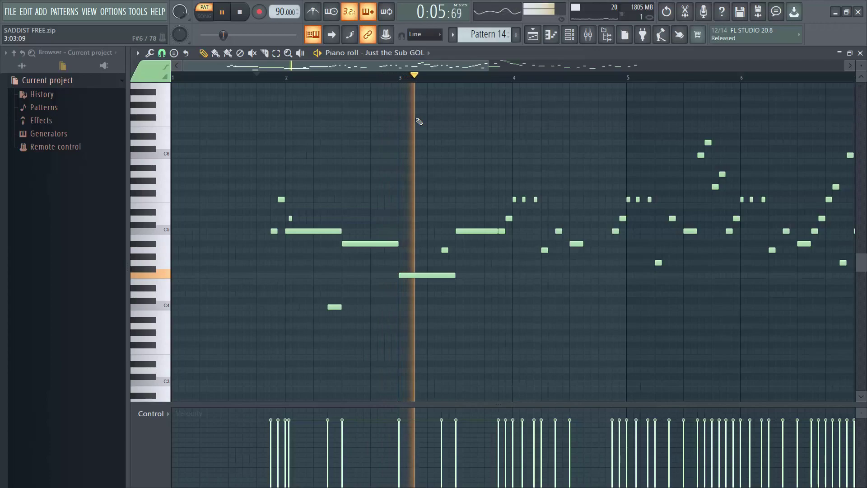
drag(402, 67, 609, 70)
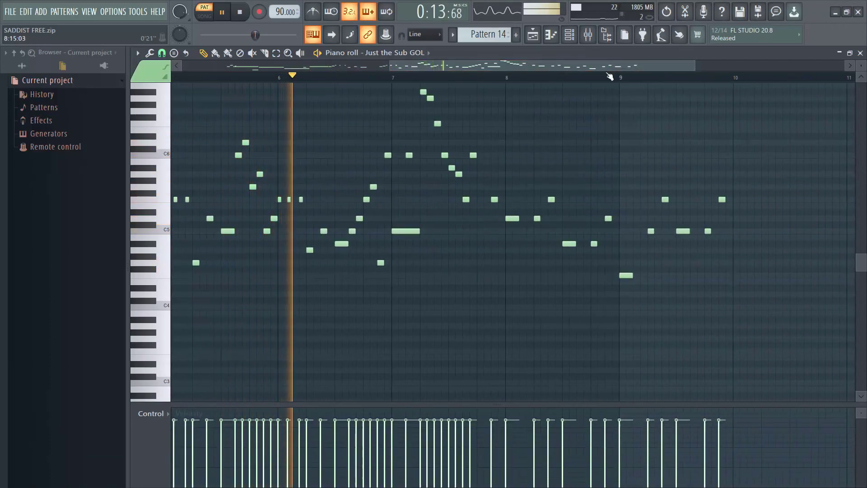
scroll(618, 140, up, 3)
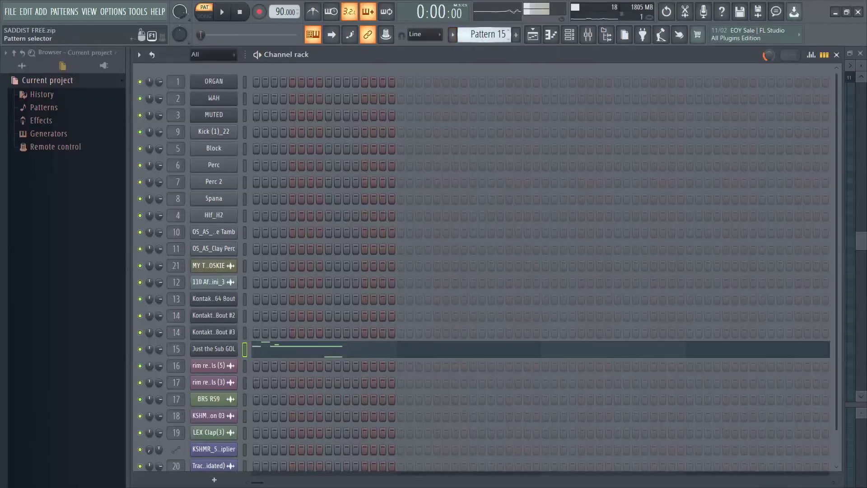
scroll(483, 37, down, 1)
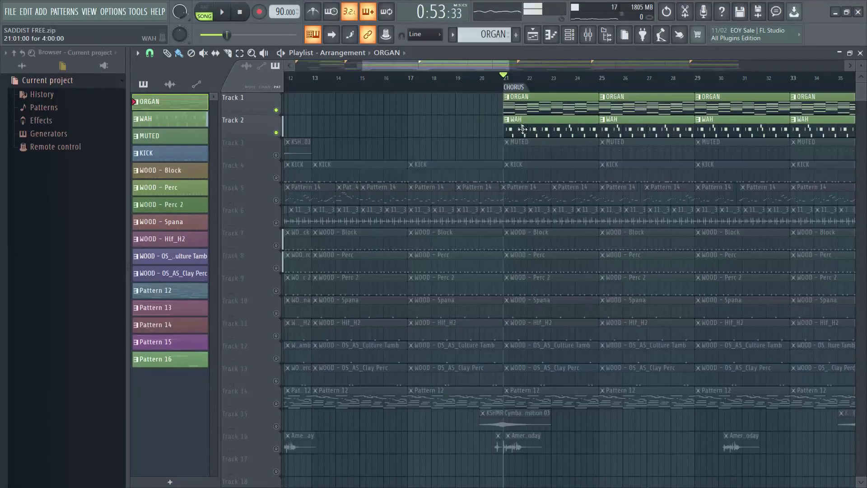
Play the playlist from the CHORUS marker with only the ORGAN and WAH tracks audible
key(space)
click(587, 36)
click(586, 36)
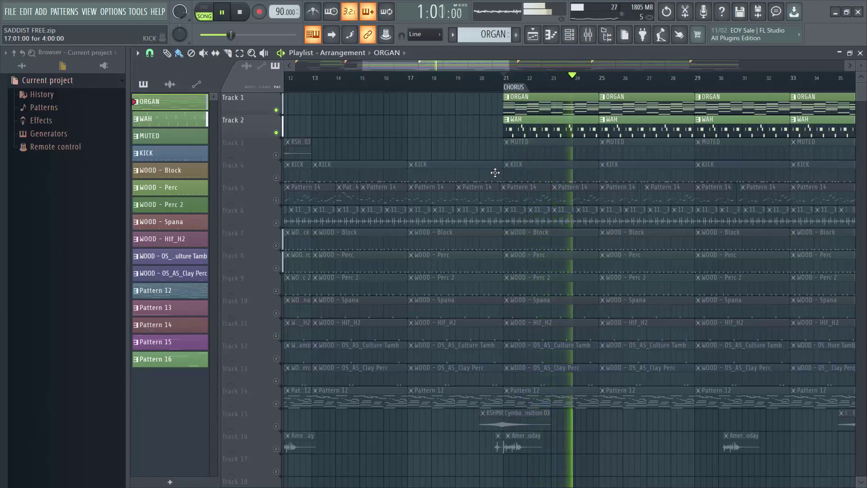
key(space)
Unmute Track 3 with the MUTED pattern and play the chorus from bar 21
click(276, 155)
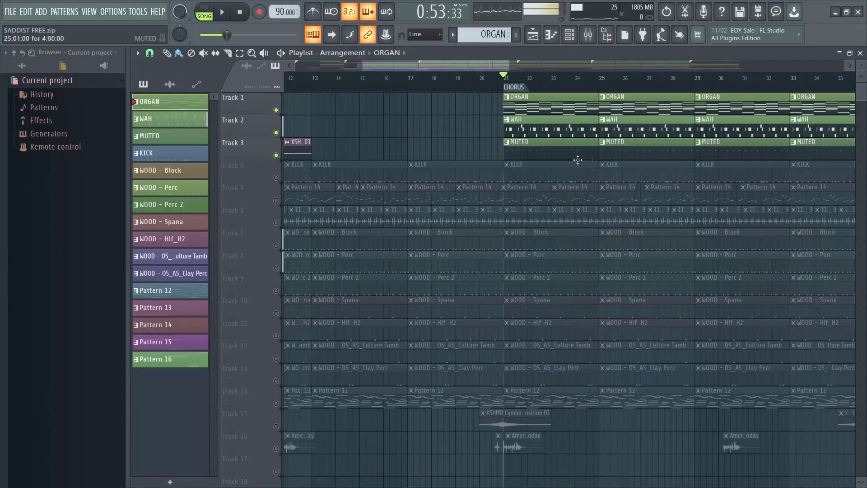
key(space)
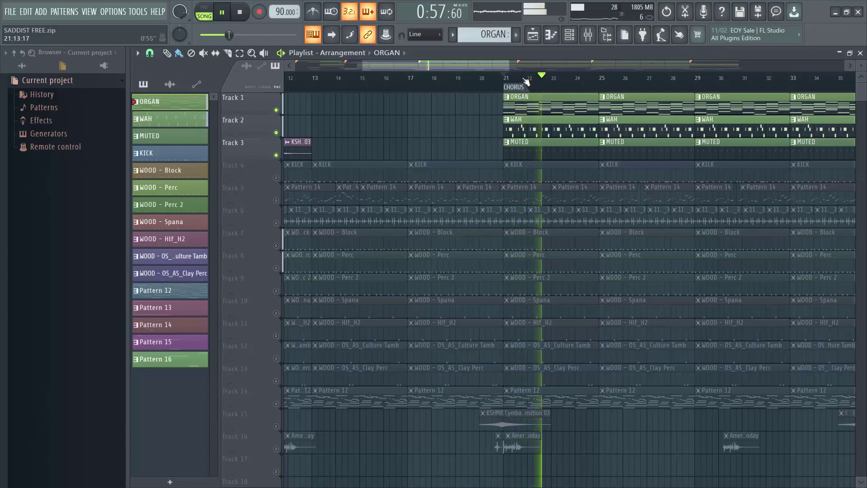
key(space)
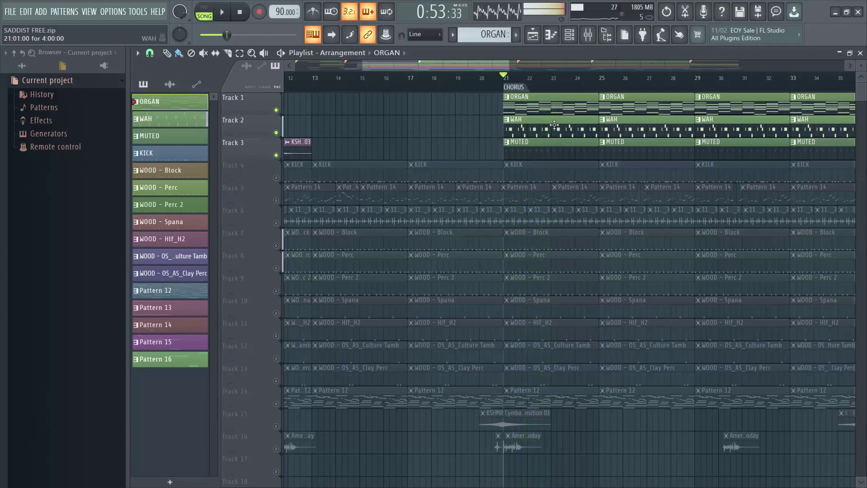
Unmute Track 4 with the KICK pattern and play the chorus from its start
click(276, 177)
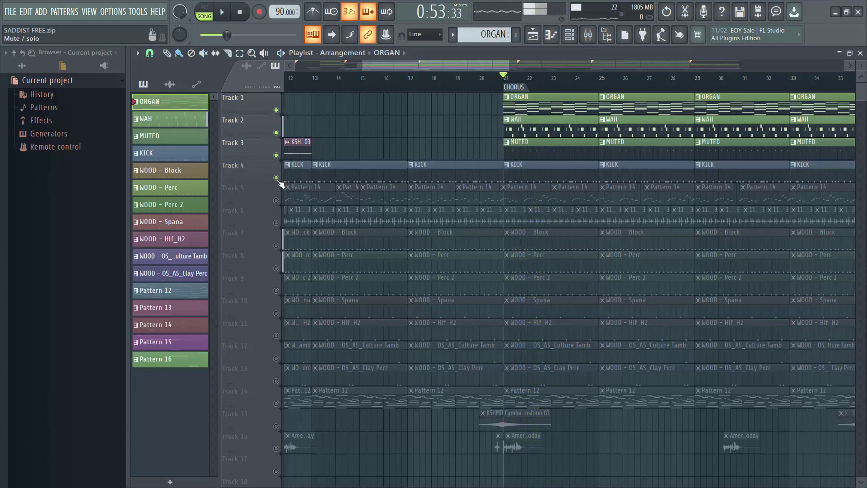
key(space)
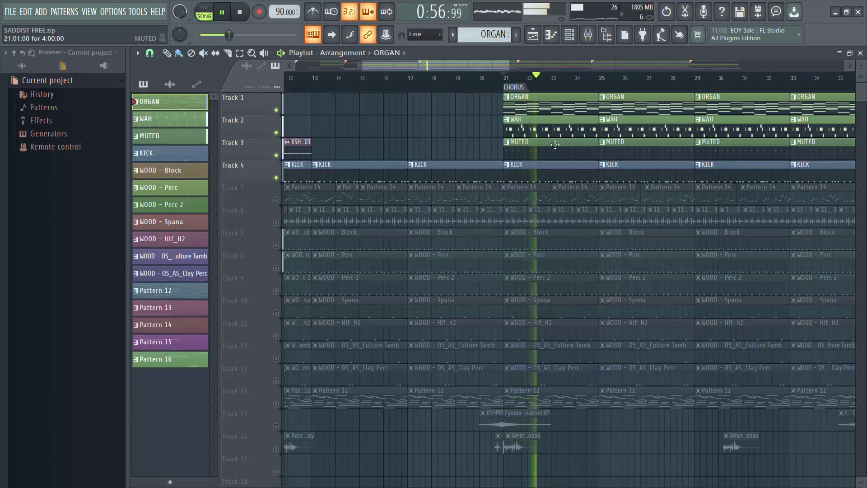
key(space)
Solo the African shaker on Track 6 and unmute the wood percussion on Tracks 10 to 13
right_click(276, 223)
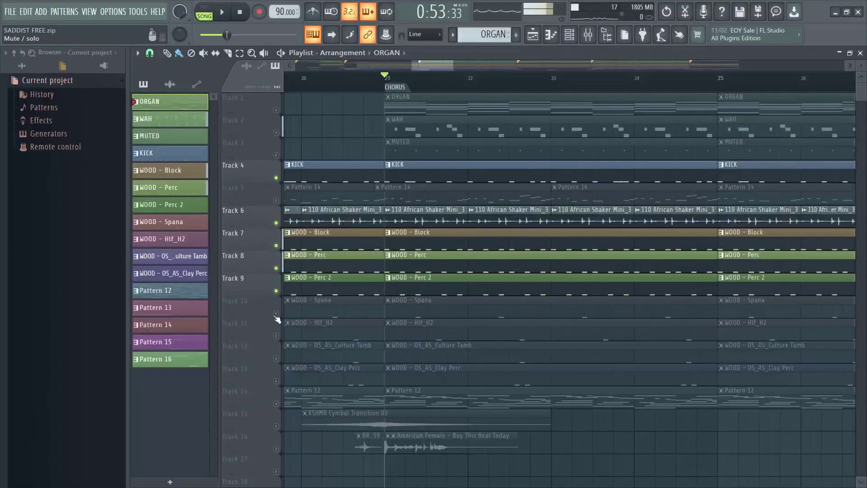
click(276, 313)
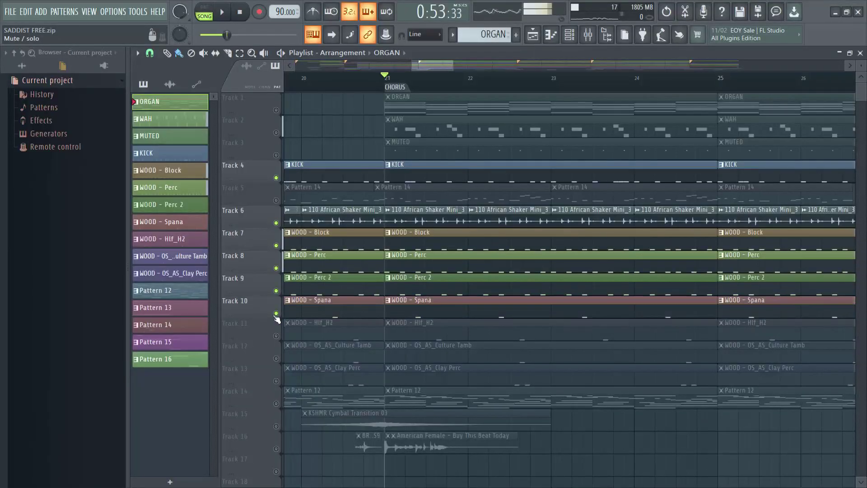
click(276, 336)
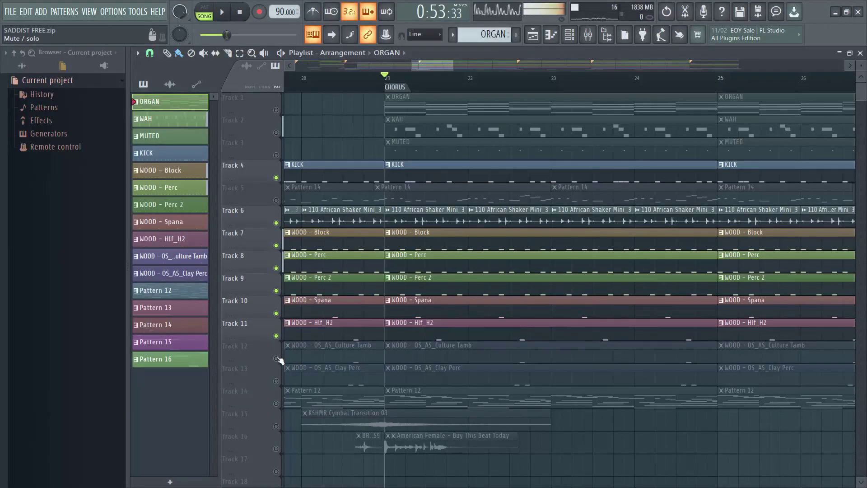
click(276, 358)
click(276, 381)
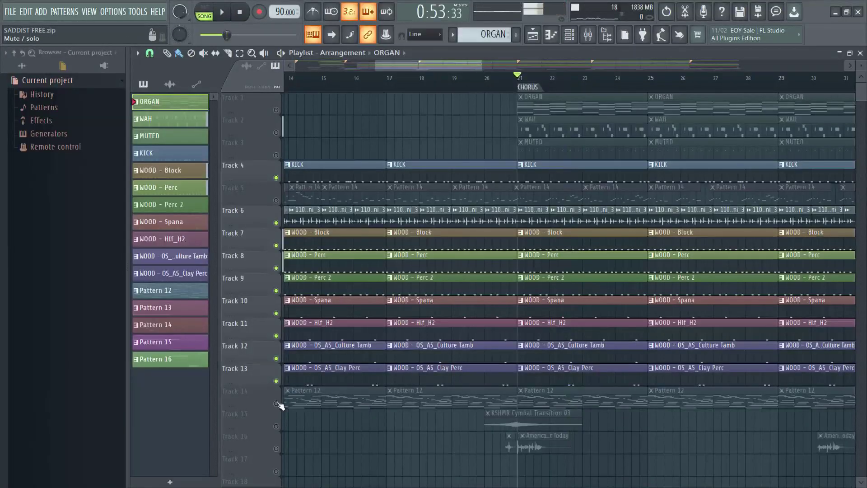
Unmute Track 14 with Pattern 12 and play the chorus along with the percussion tracks
click(277, 404)
key(space)
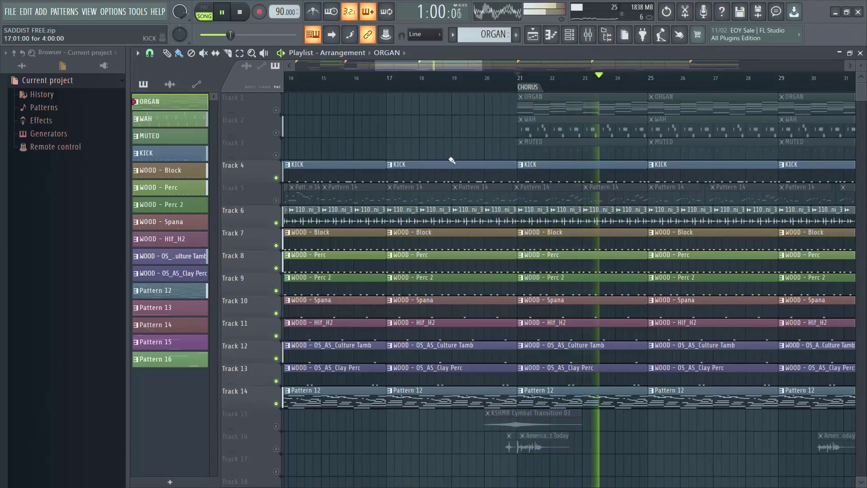
key(space)
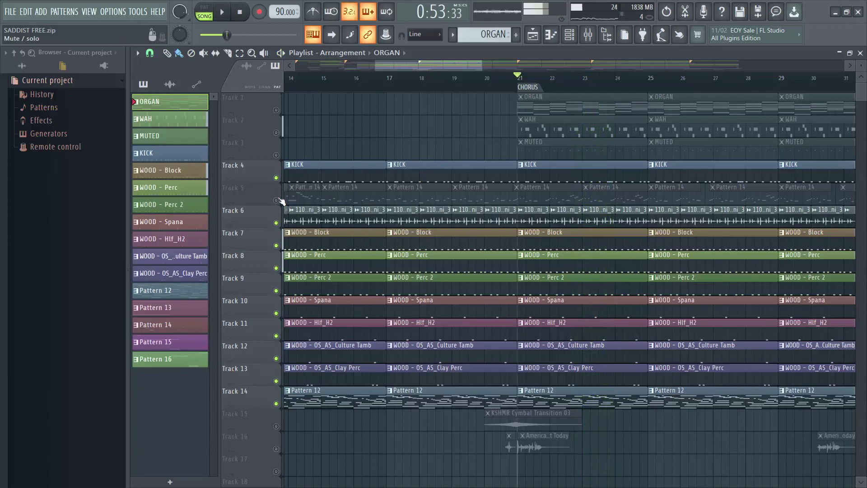
Unmute Track 5 with Pattern 14 and play the chorus from bar 21 with it included
click(276, 200)
drag(376, 65, 216, 63)
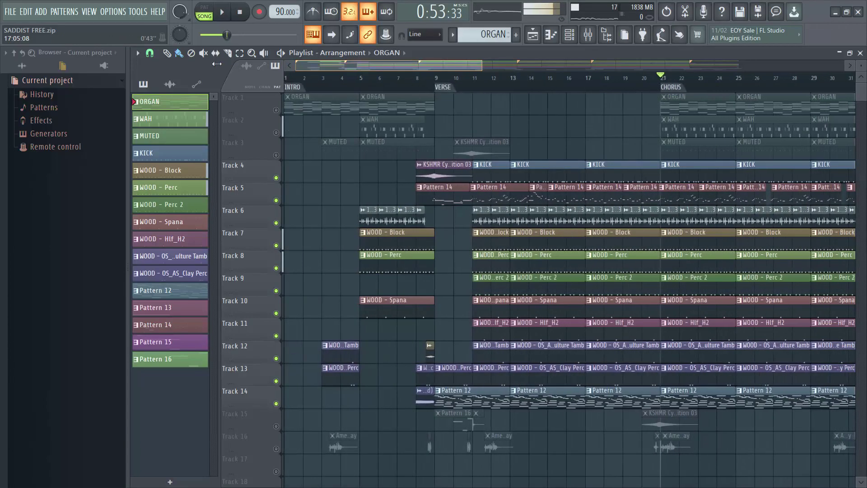
drag(296, 65, 388, 64)
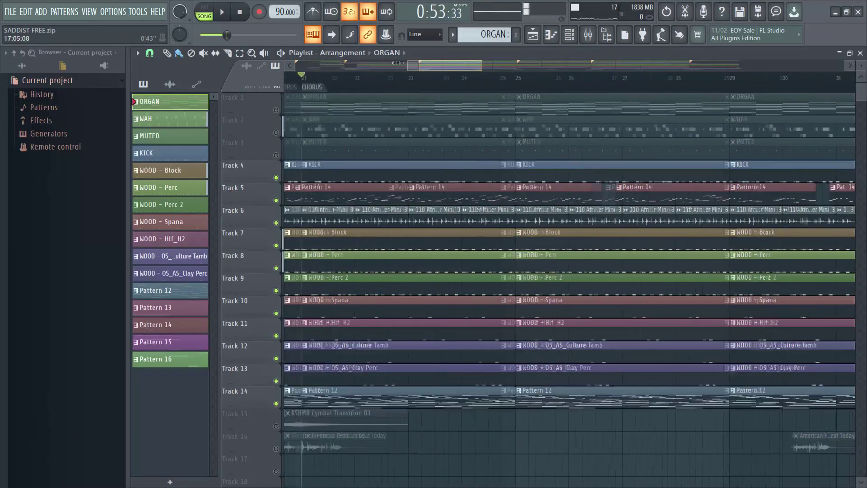
key(space)
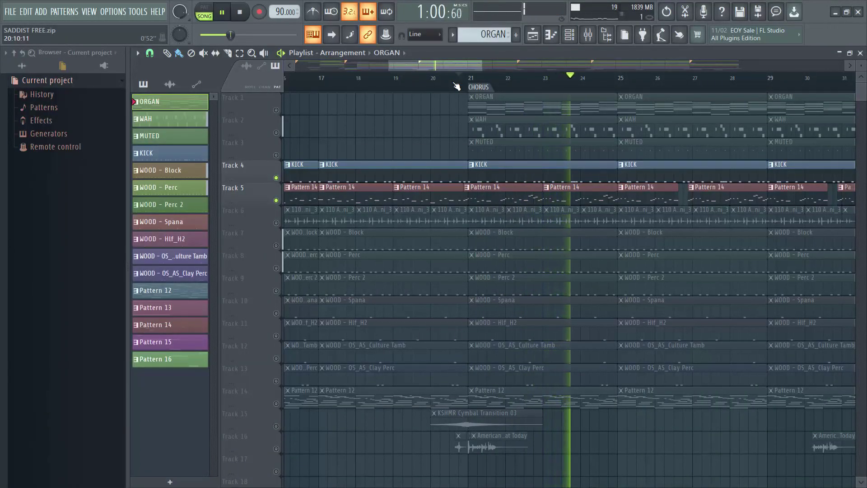
key(space)
Isolate the ORGAN, WAH and MUTED patterns on Tracks 1 to 3 plus Pattern 12 on Track 14, and play the chorus
click(280, 111)
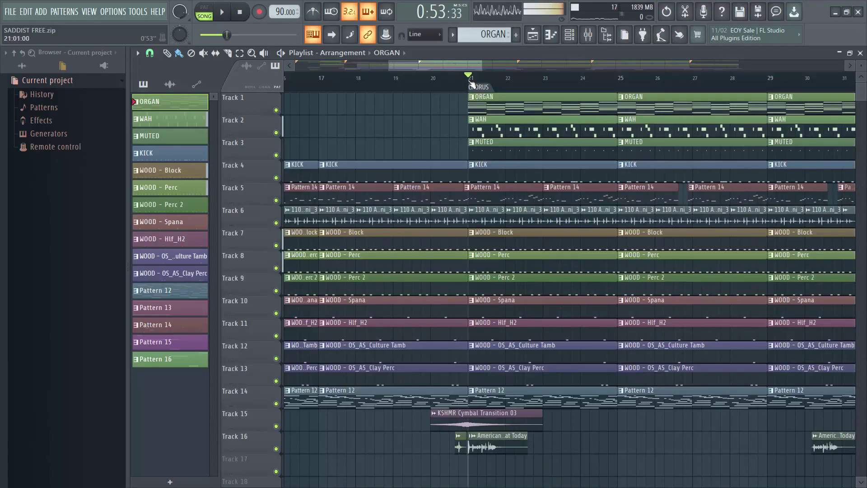
ctrl+click(280, 112)
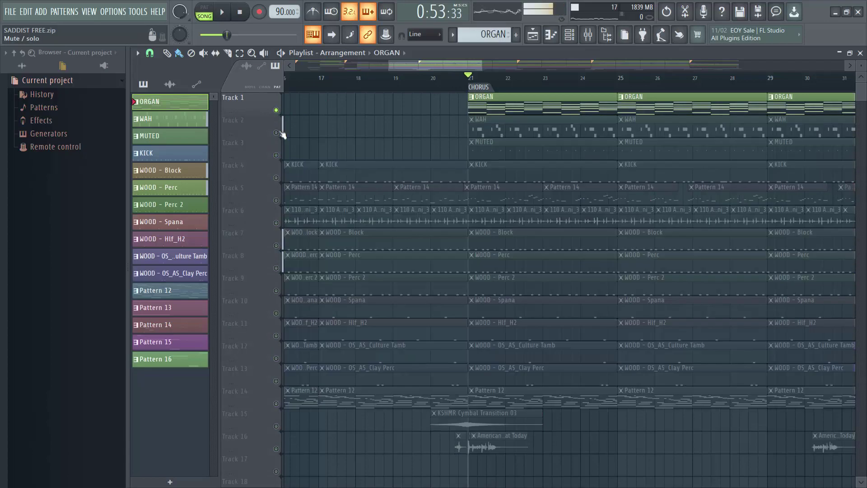
click(280, 133)
click(280, 156)
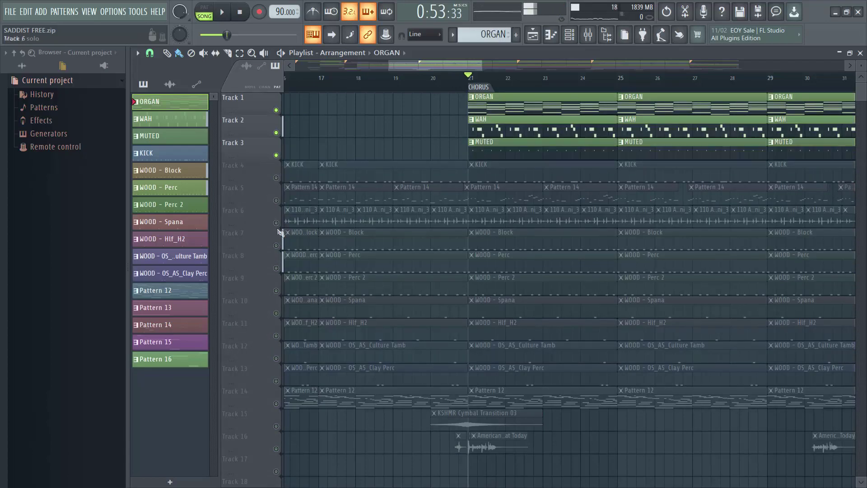
click(278, 405)
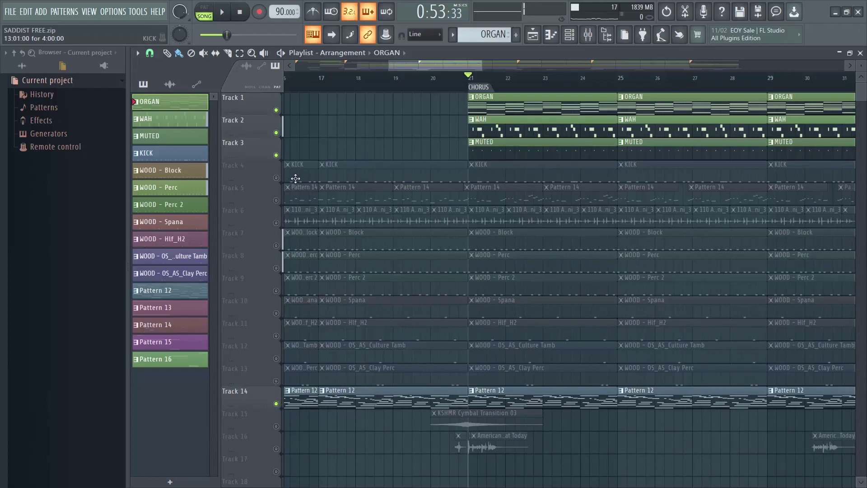
key(space)
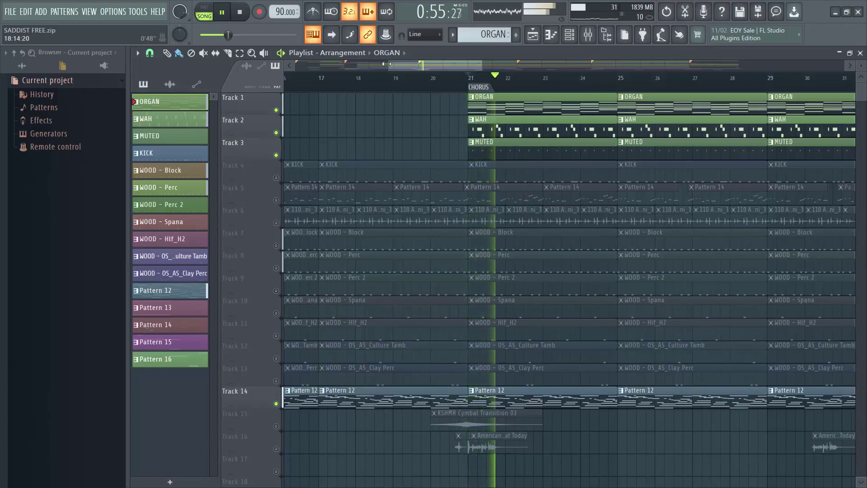